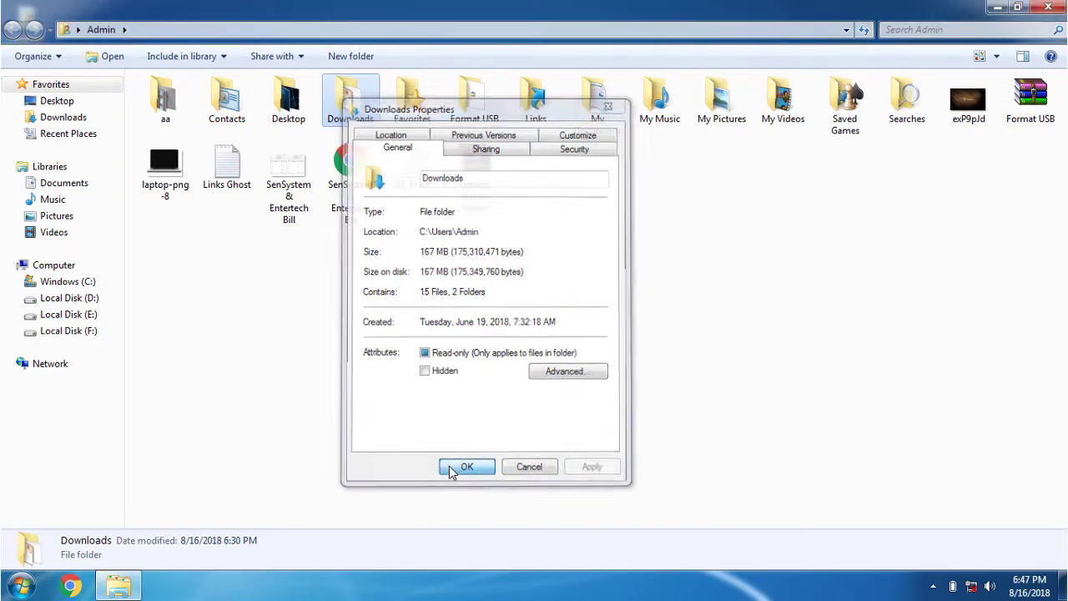
Check the size of the My Videos folder in its properties and close the Admin folder window.
{"action": "right_click", "coordinate": [784, 126]}
{"action": "left_click", "coordinate": [825, 459]}
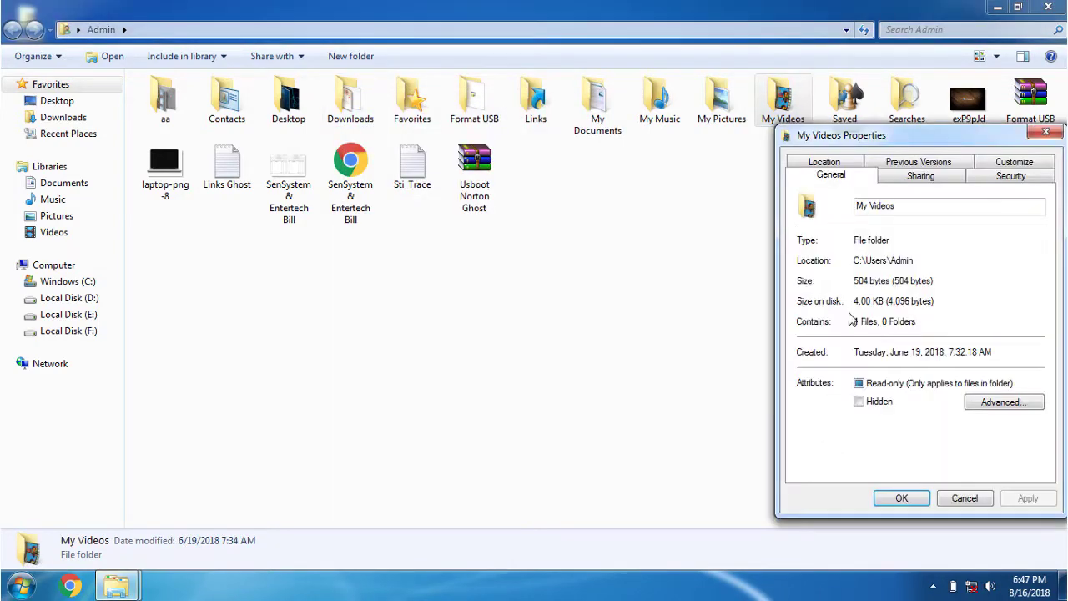
{"action": "left_click", "coordinate": [901, 498]}
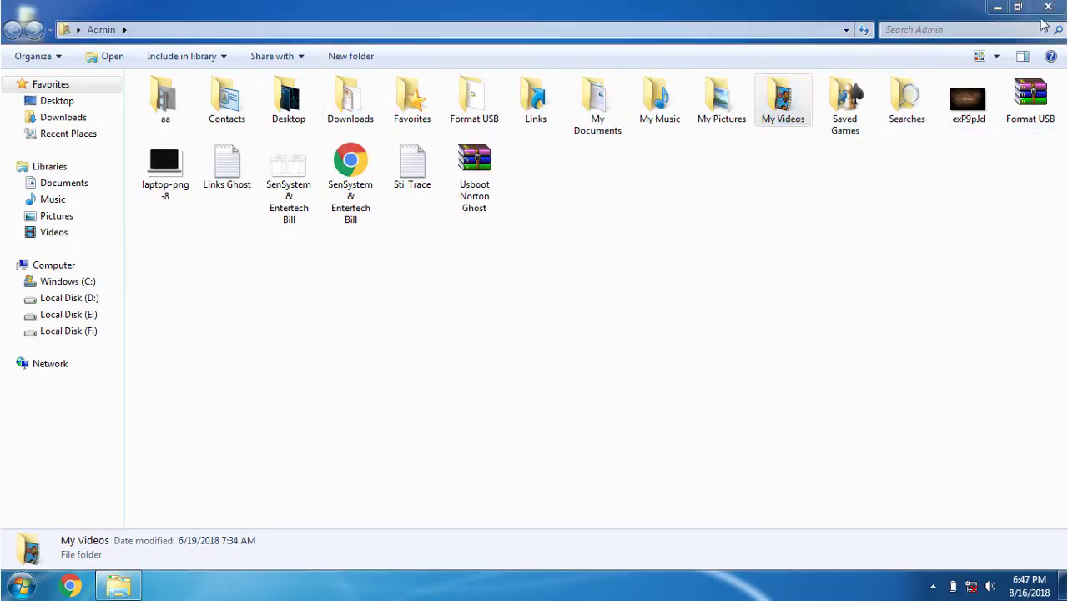
{"action": "left_click", "coordinate": [1048, 7]}
Open the Admin folder inside Users on the Windows (C:) drive.
{"action": "right_click", "coordinate": [40, 104]}
{"action": "left_click", "coordinate": [68, 110]}
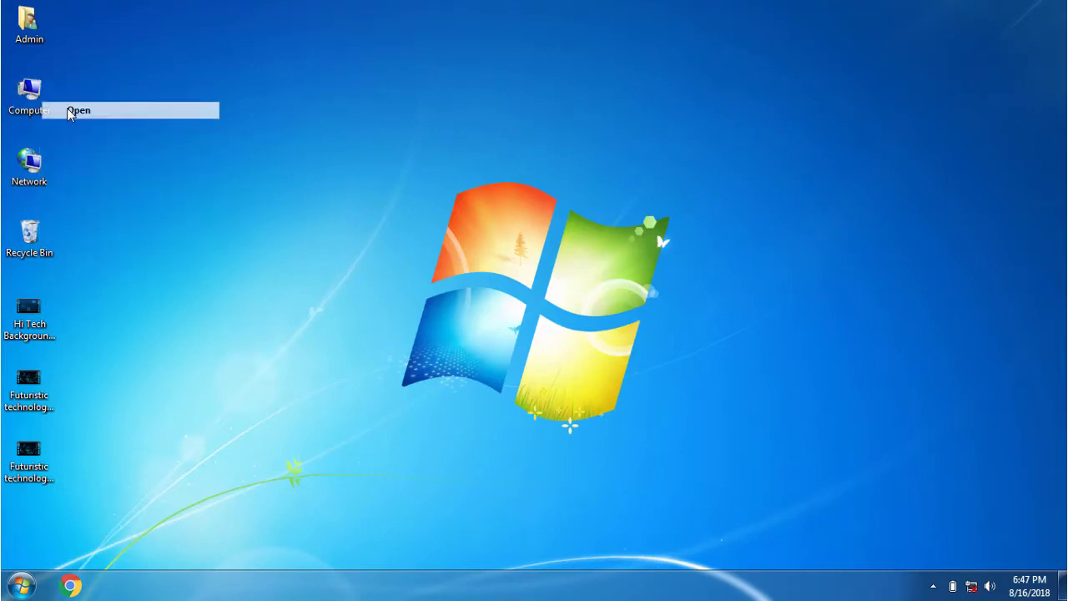
{"action": "right_click", "coordinate": [191, 119]}
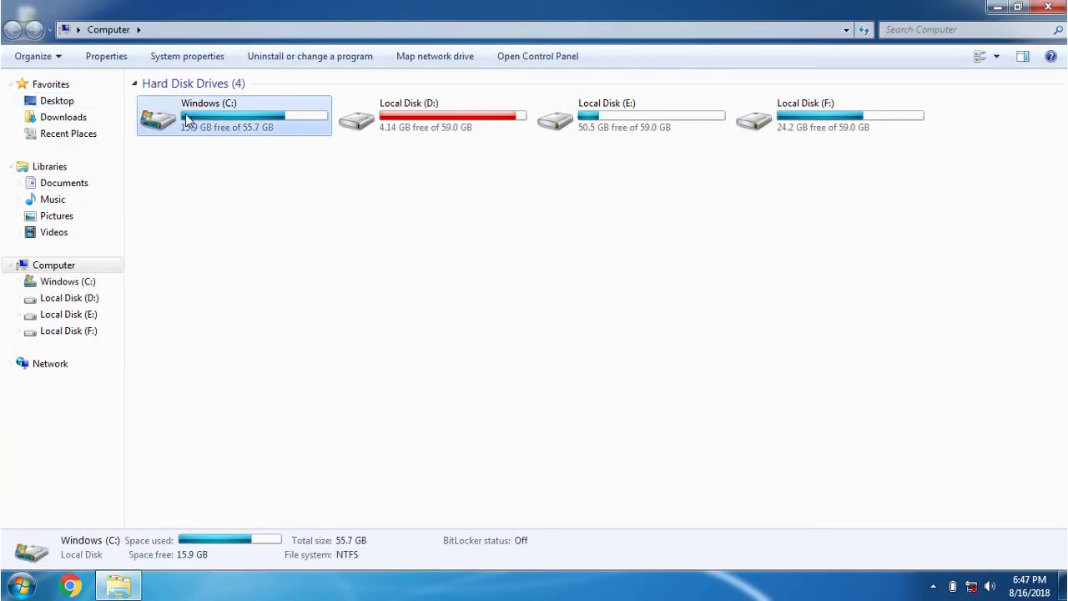
{"action": "left_click", "coordinate": [203, 125]}
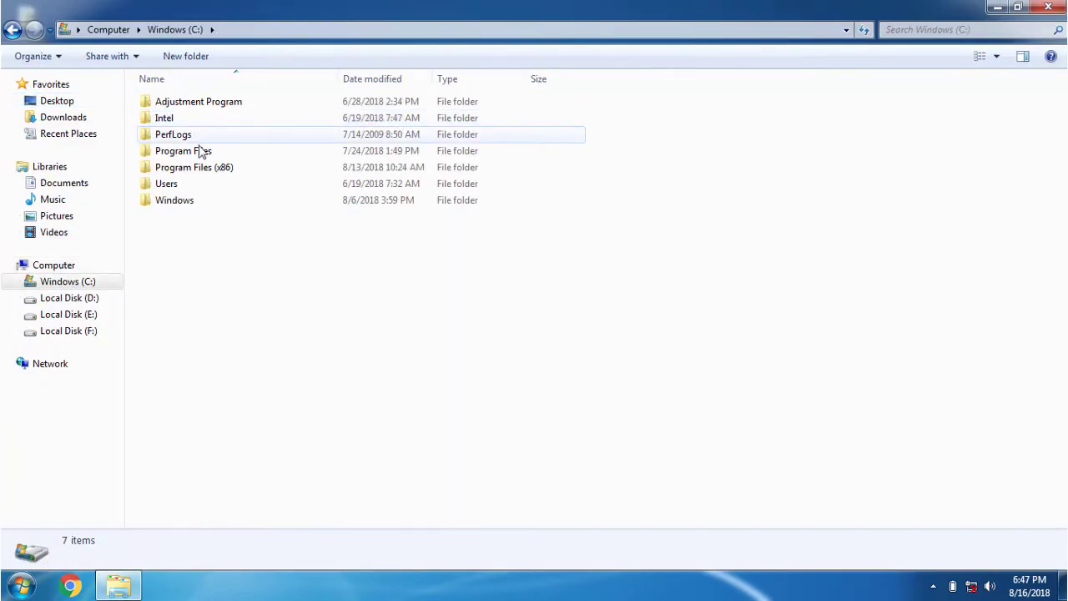
{"action": "left_click", "coordinate": [195, 185]}
{"action": "right_click", "coordinate": [196, 184]}
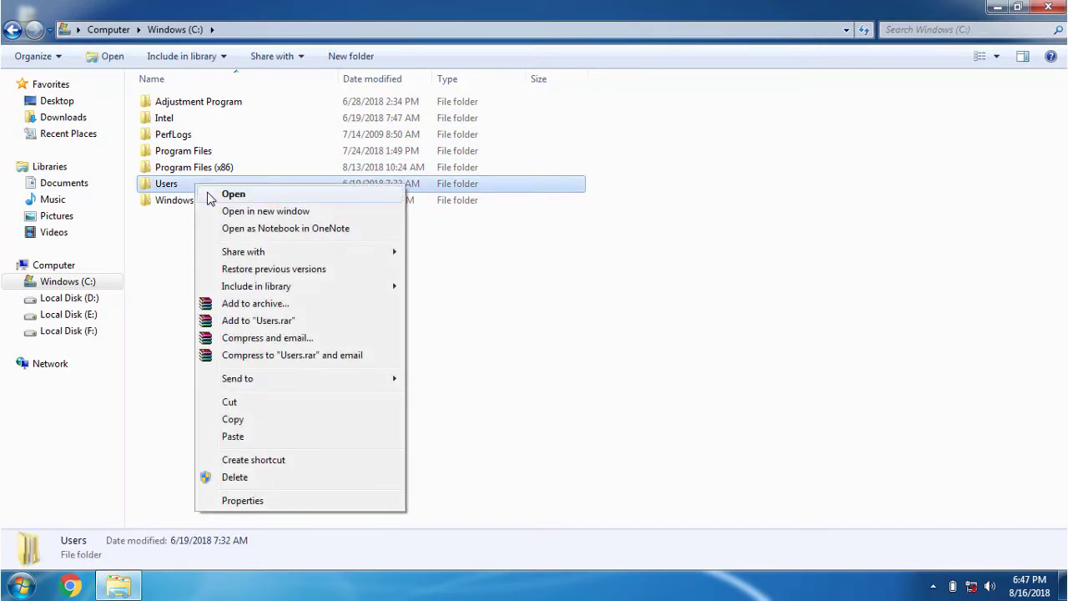
{"action": "left_click", "coordinate": [210, 198]}
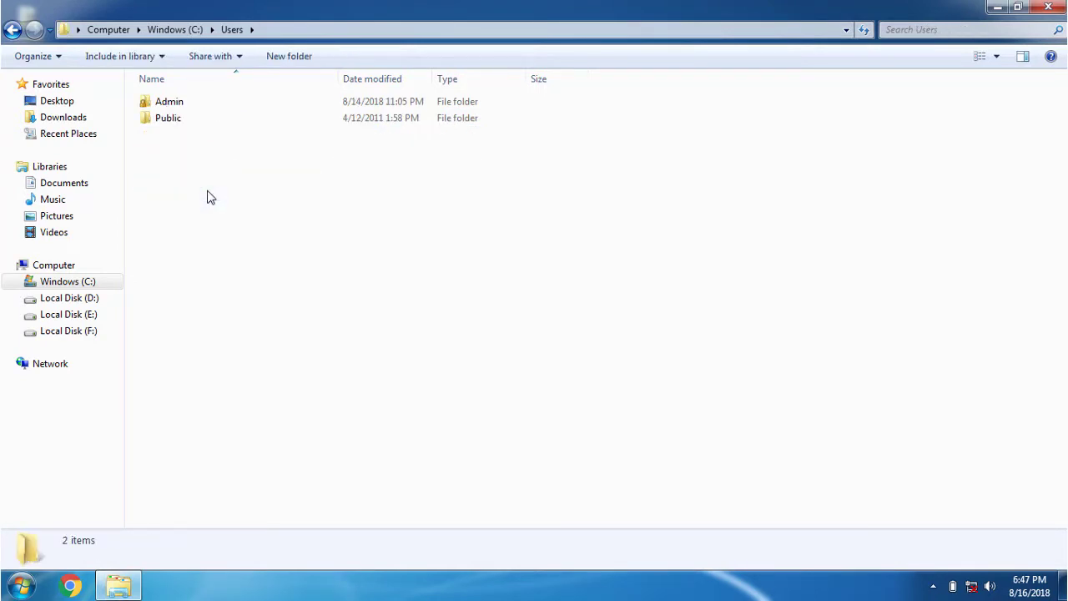
{"action": "left_click", "coordinate": [188, 107]}
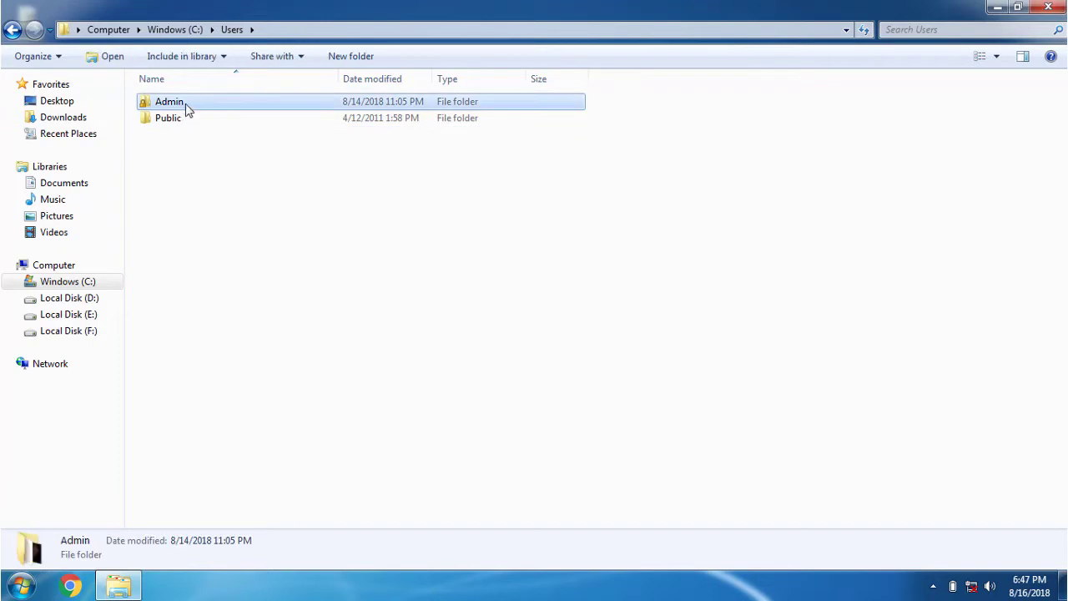
{"action": "right_click", "coordinate": [187, 106]}
{"action": "left_click", "coordinate": [208, 117]}
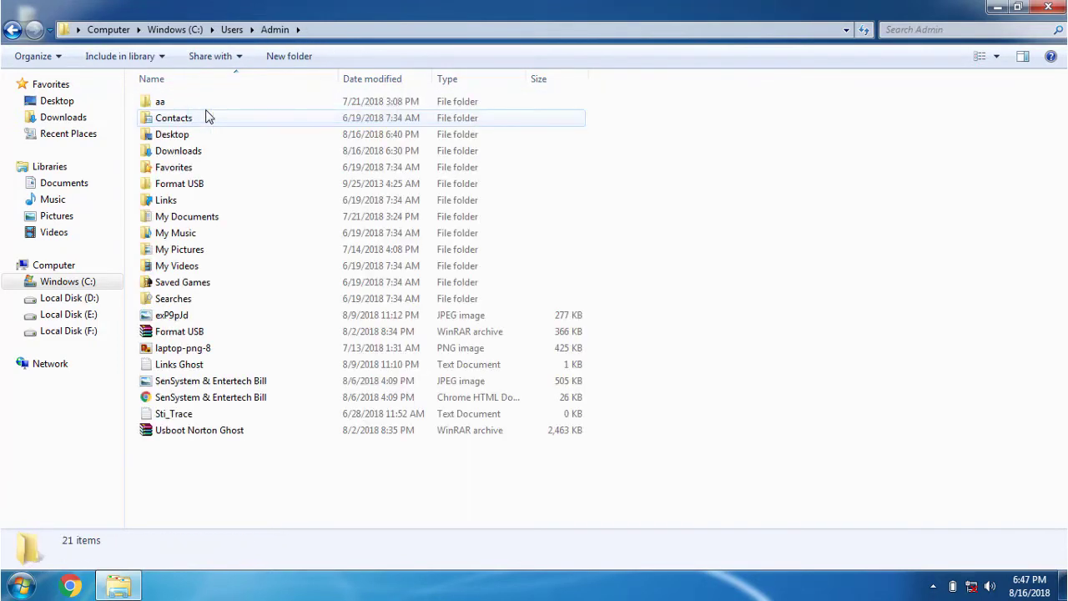
Cut all files and folders in the Admin user folder.
{"action": "left_click_drag", "start_coordinate": [274, 465], "coordinate": [208, 98]}
{"action": "right_click", "coordinate": [208, 119]}
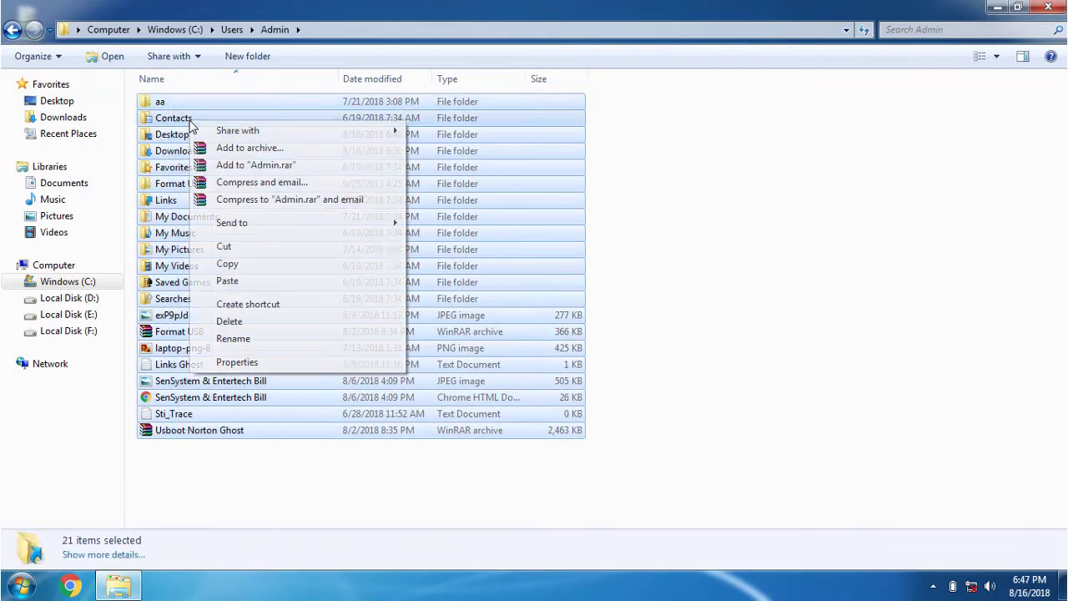
{"action": "left_click", "coordinate": [222, 247]}
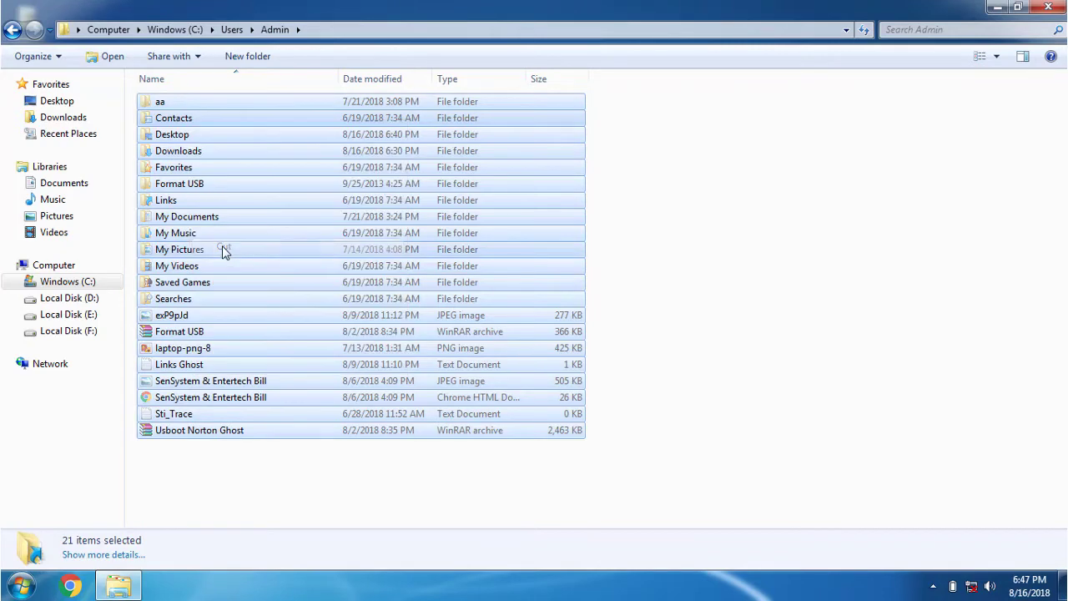
Create a new folder named Admin on Local Disk (E:).
{"action": "left_click", "coordinate": [83, 269]}
{"action": "left_click", "coordinate": [645, 125]}
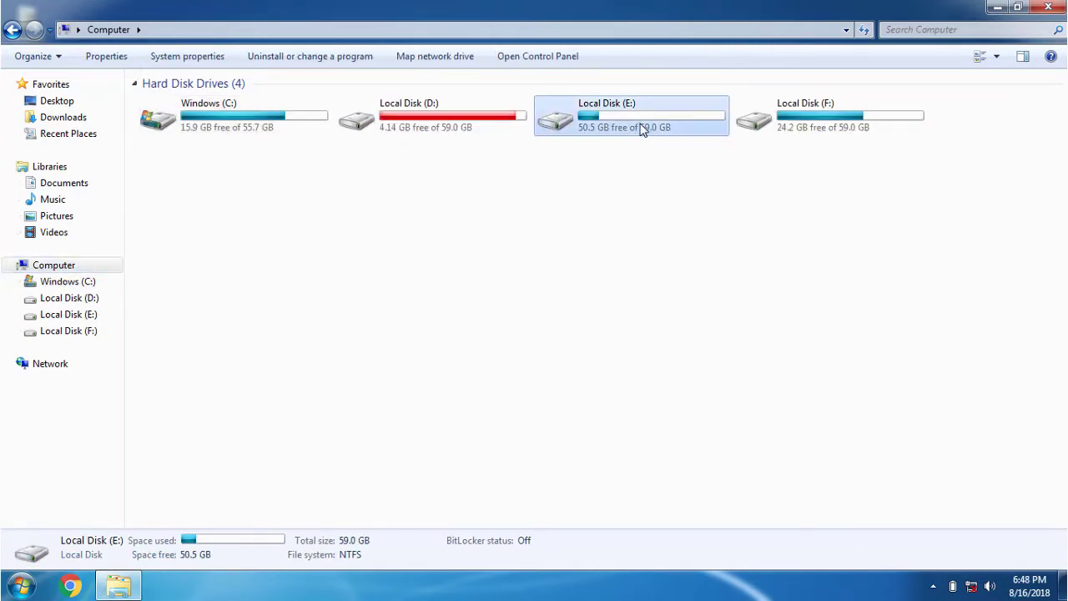
{"action": "right_click", "coordinate": [641, 126]}
{"action": "left_click", "coordinate": [659, 132]}
{"action": "right_click", "coordinate": [282, 281]}
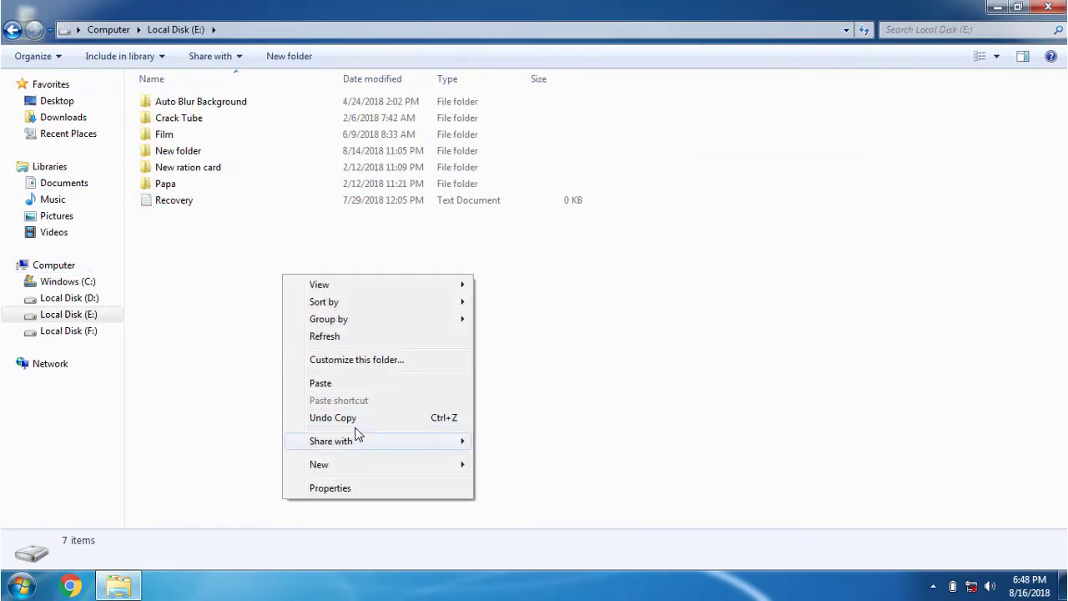
{"action": "mouse_move", "coordinate": [367, 464]}
{"action": "left_click", "coordinate": [535, 235]}
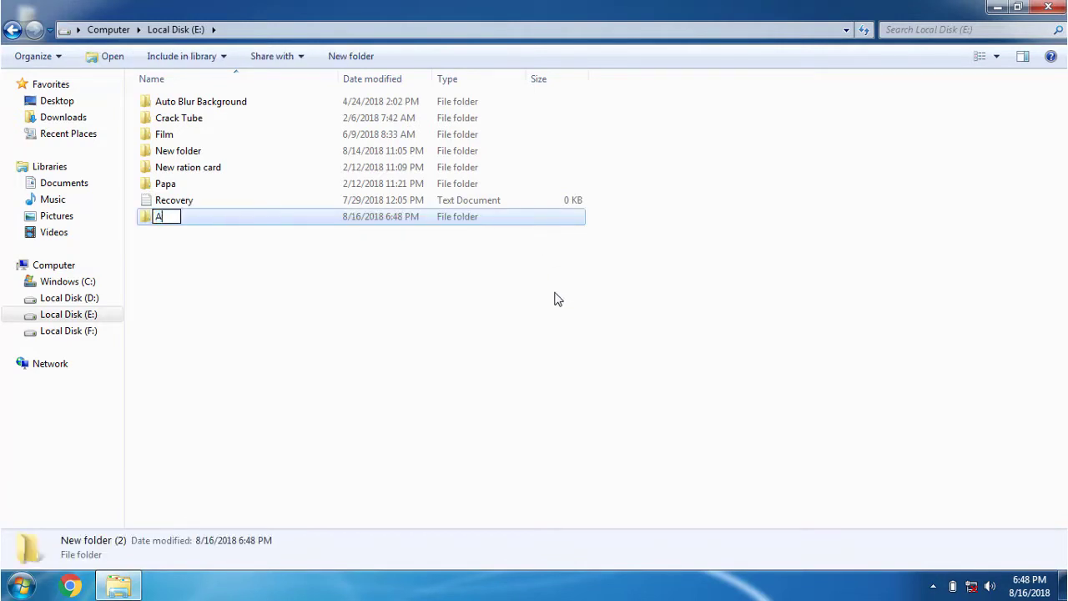
{"action": "key", "text": "Return"}
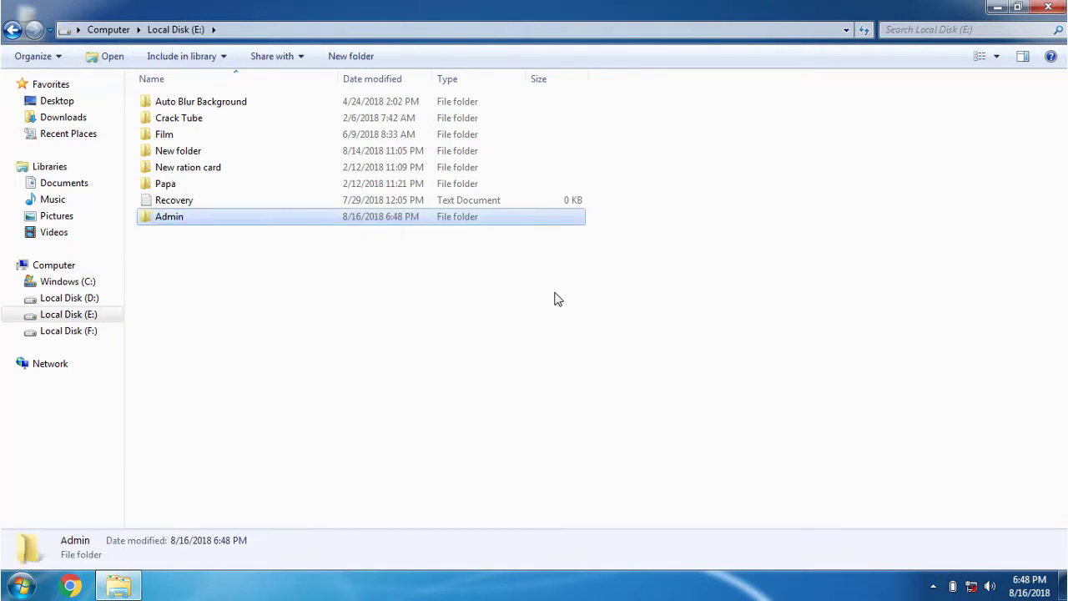
Paste the cut user files into the new Admin folder on Local Disk (E:).
{"action": "key", "text": "Return"}
{"action": "right_click", "coordinate": [364, 181]}
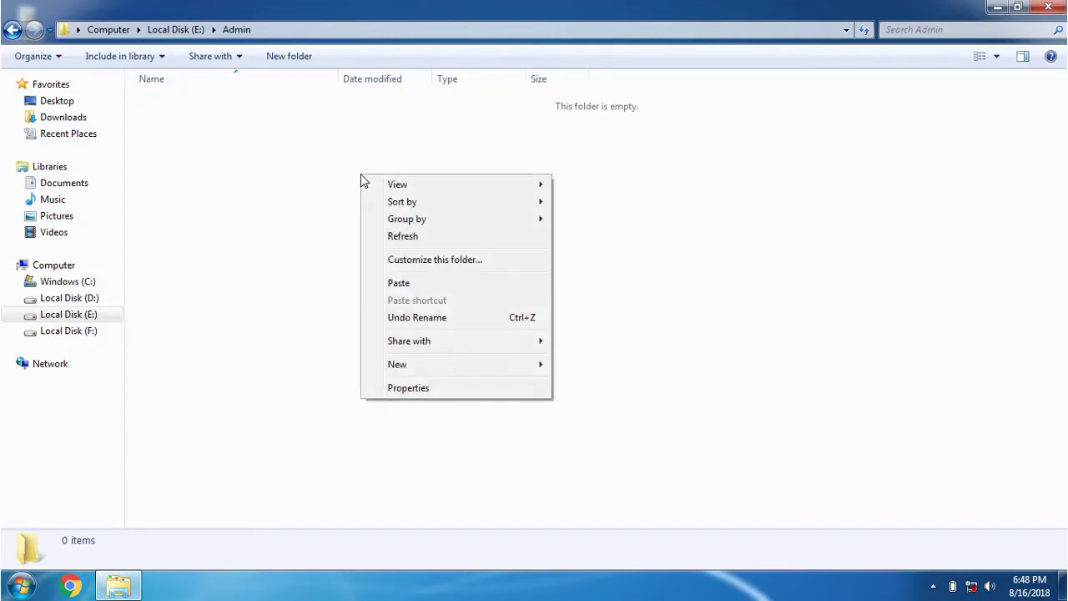
{"action": "left_click", "coordinate": [398, 284]}
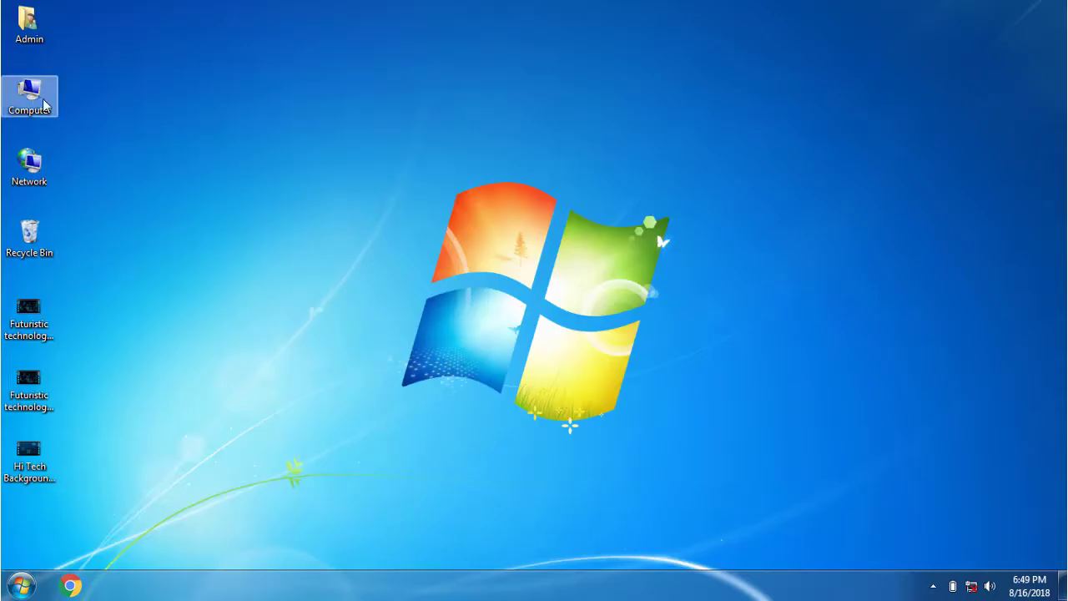
Open the Computer window from the desktop.
{"action": "right_click", "coordinate": [55, 106]}
{"action": "left_click", "coordinate": [70, 104]}
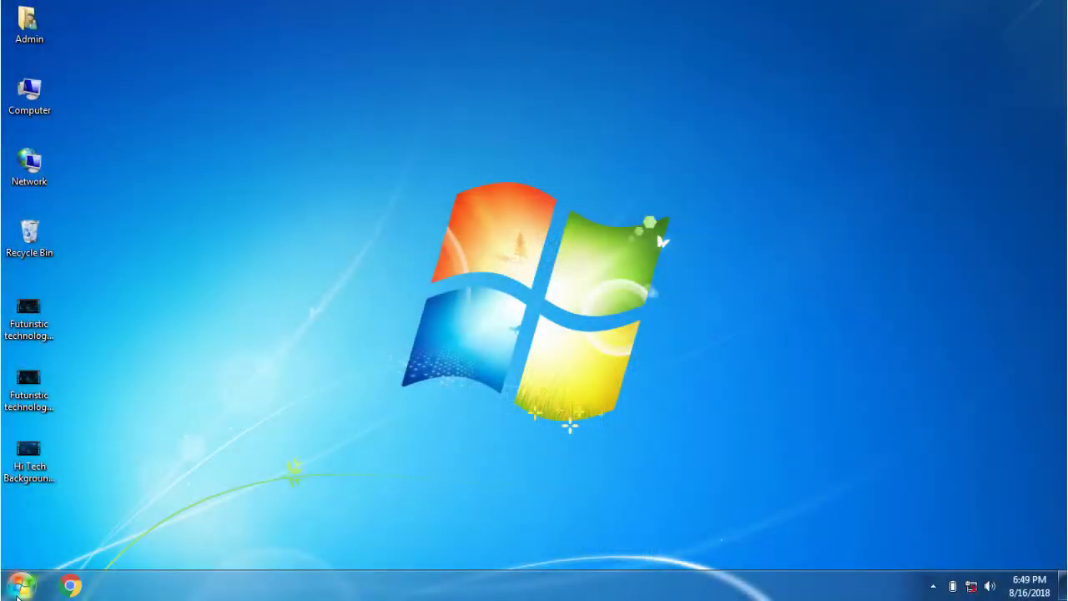
Open the list of installed programs in Control Panel's Programs and Features.
{"action": "left_click", "coordinate": [18, 586]}
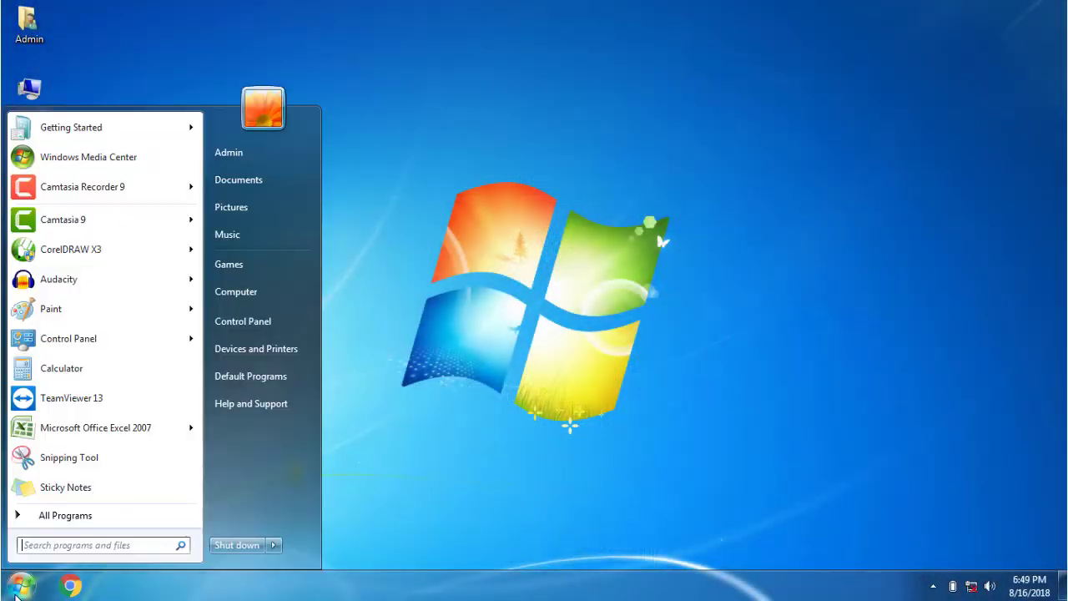
{"action": "left_click", "coordinate": [261, 329]}
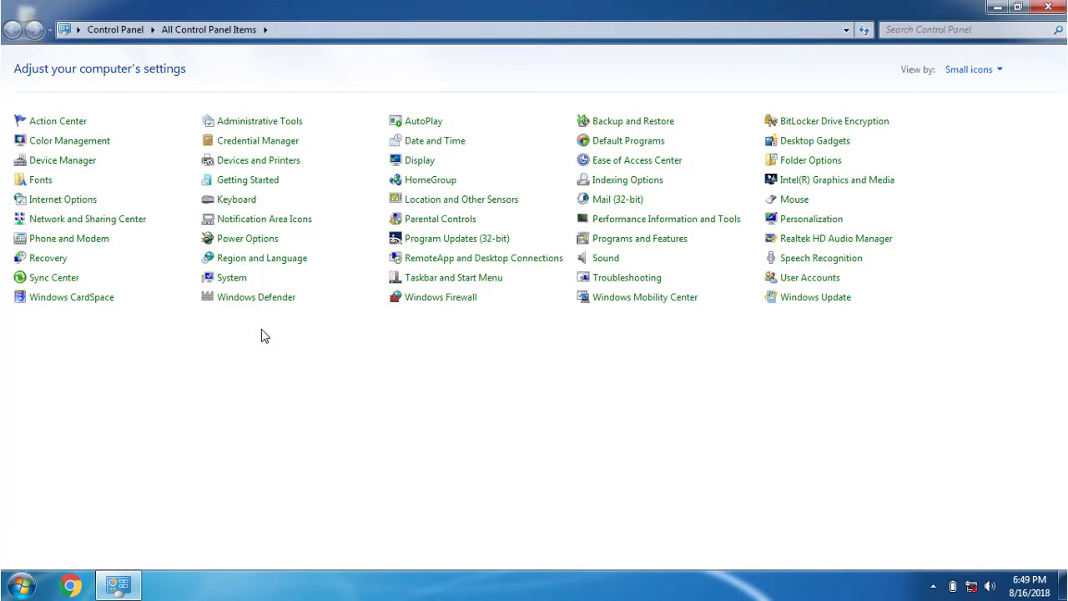
{"action": "left_click", "coordinate": [639, 239]}
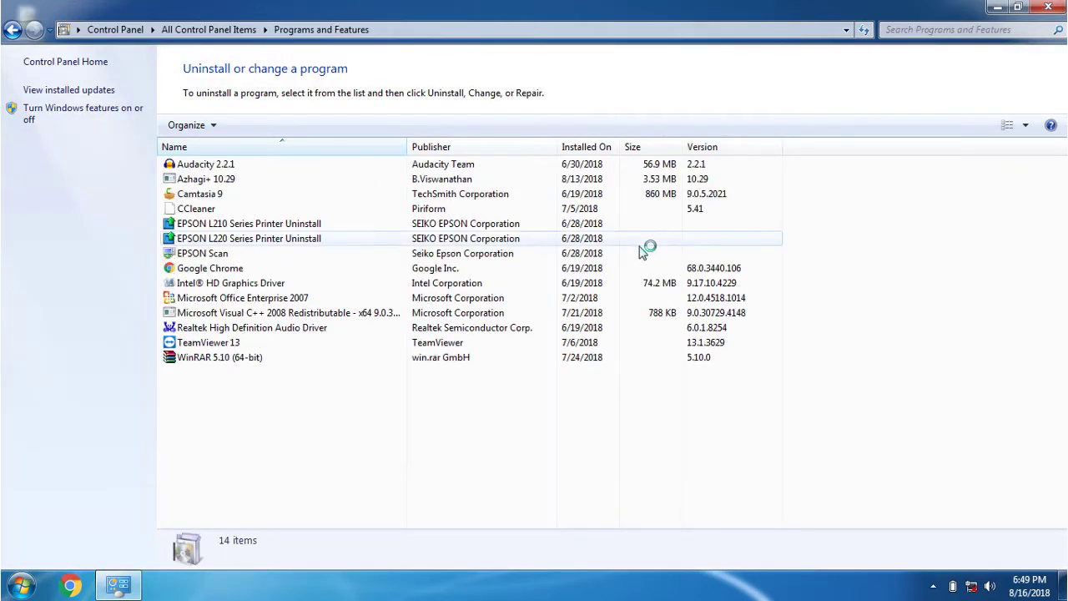
{"action": "left_click", "coordinate": [644, 241]}
Uninstall Azhagi+ 10.29 and confirm the complete removal of its components.
{"action": "left_click", "coordinate": [223, 182]}
{"action": "right_click", "coordinate": [227, 182]}
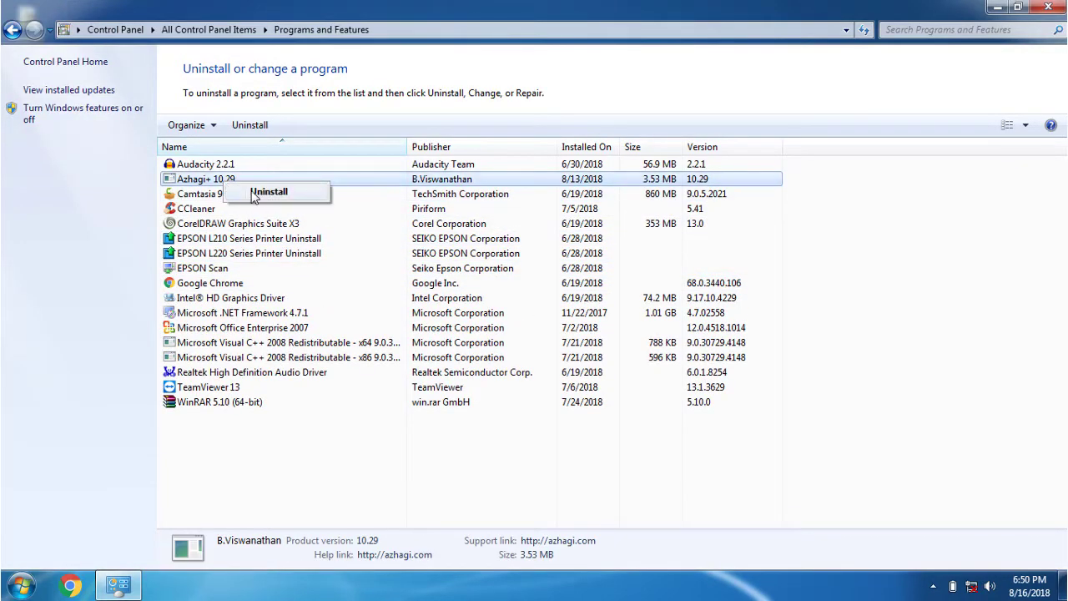
{"action": "left_click", "coordinate": [259, 192]}
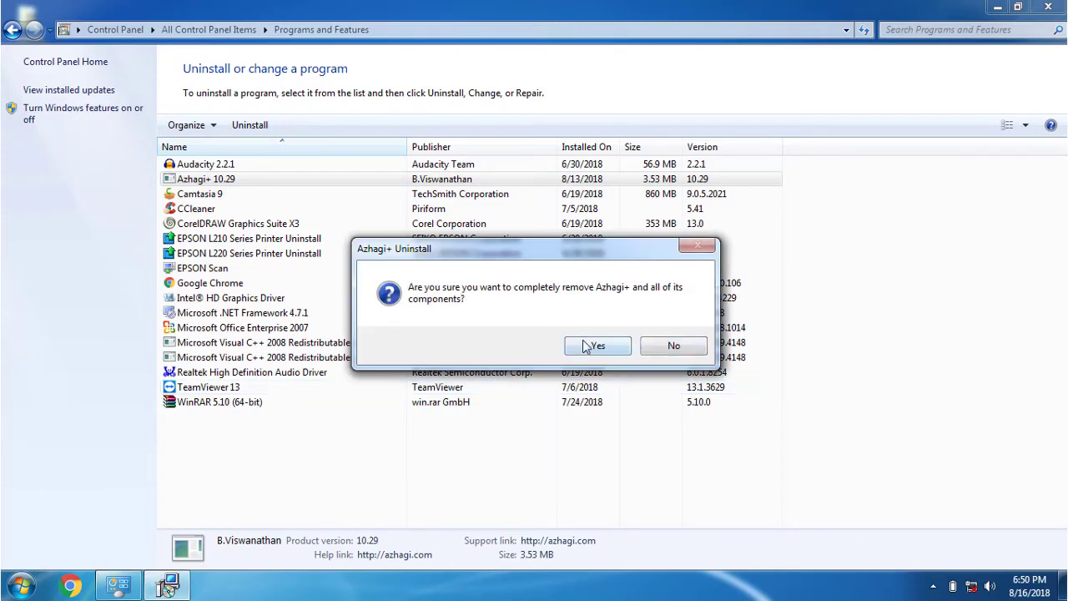
{"action": "left_click", "coordinate": [587, 346]}
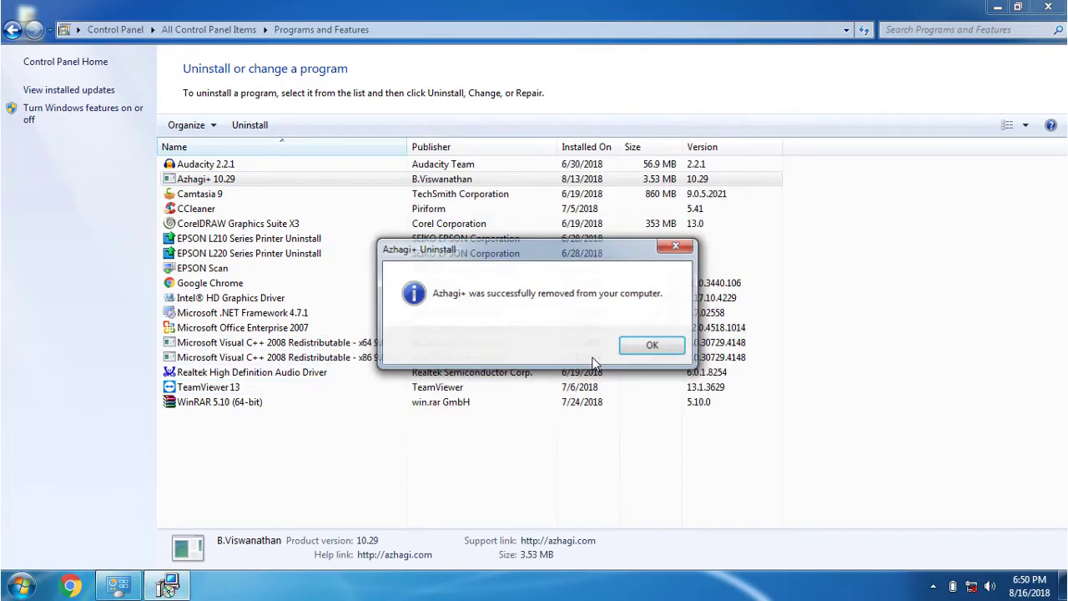
{"action": "left_click", "coordinate": [652, 345]}
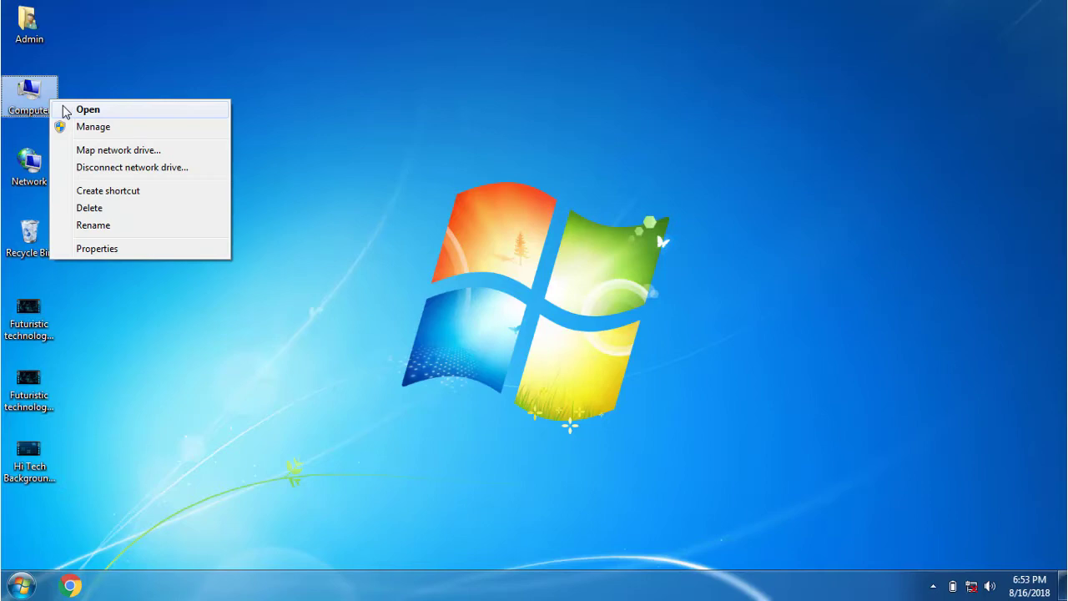
Start Disk Cleanup for the Windows (C:) drive from its properties.
{"action": "left_click", "coordinate": [67, 108]}
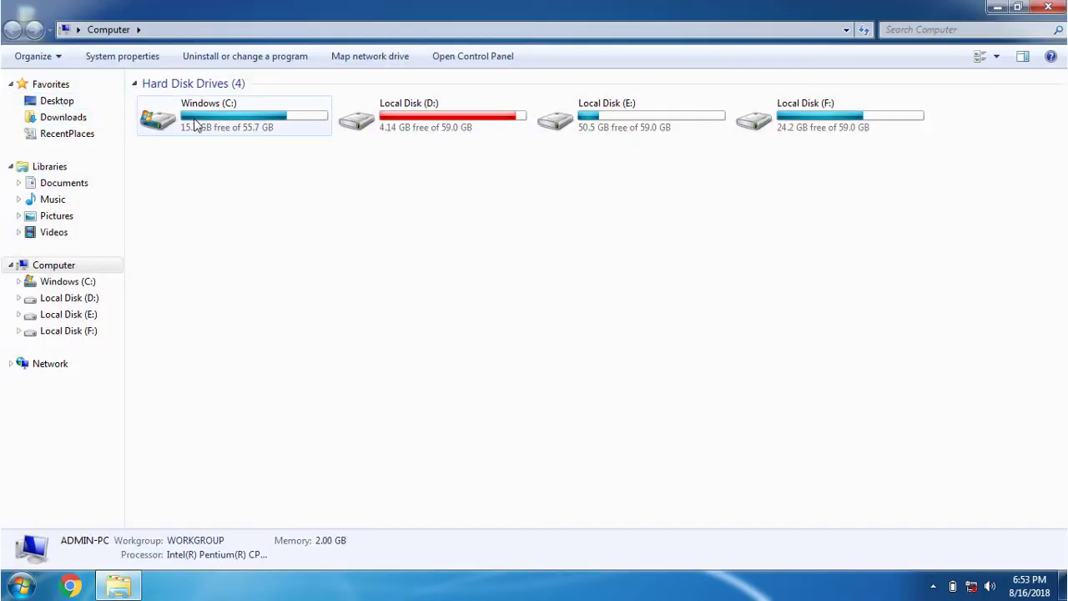
{"action": "right_click", "coordinate": [194, 120]}
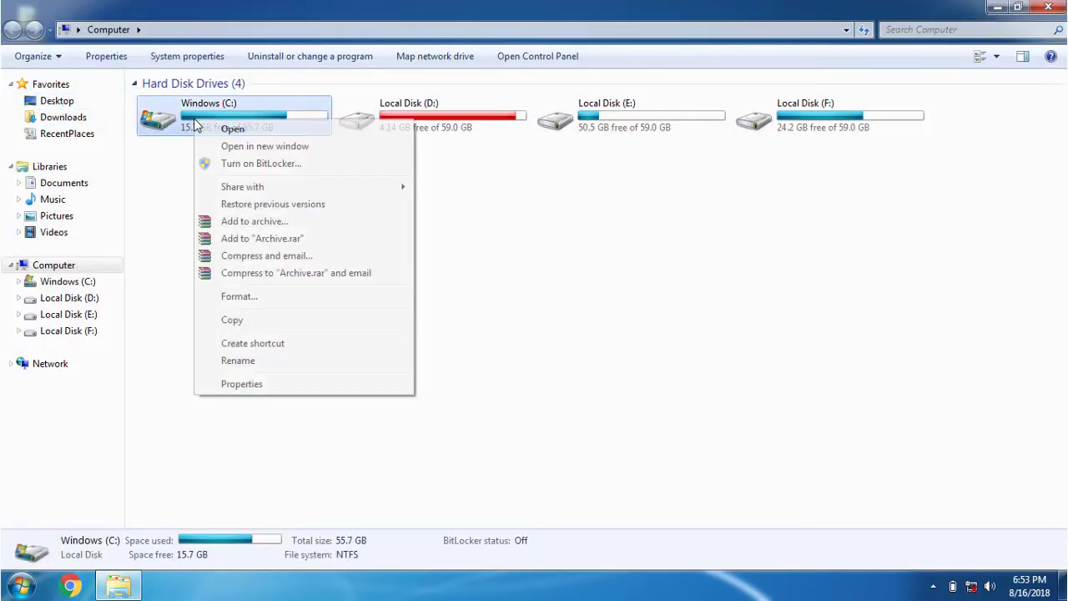
{"action": "left_click", "coordinate": [242, 384]}
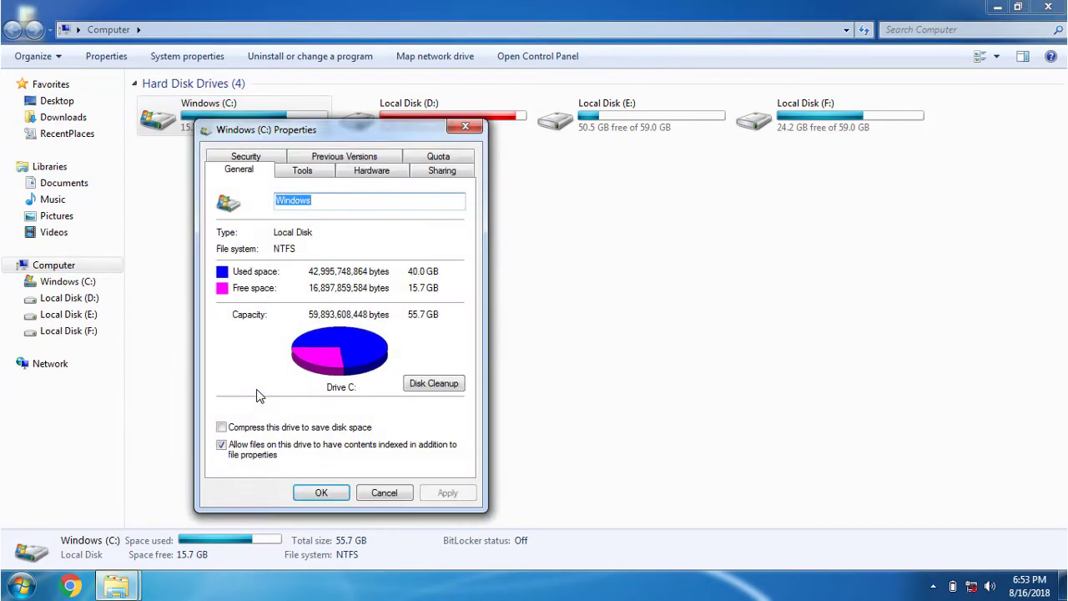
{"action": "left_click", "coordinate": [433, 384]}
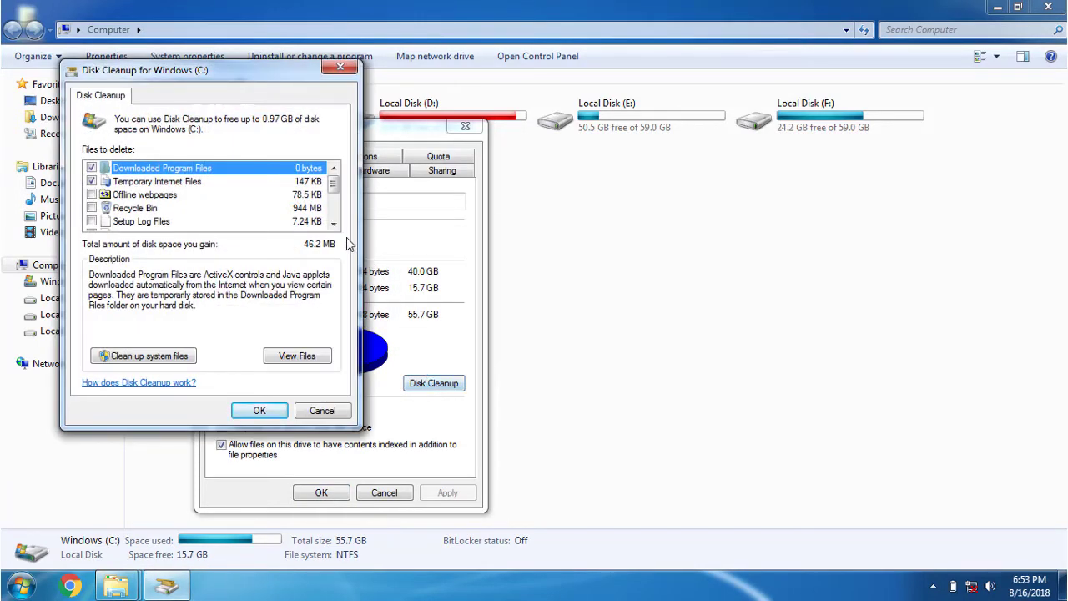
Include the Recycle Bin in the files to delete and review the remaining cleanup categories.
{"action": "left_click", "coordinate": [333, 223]}
{"action": "left_click", "coordinate": [333, 223]}
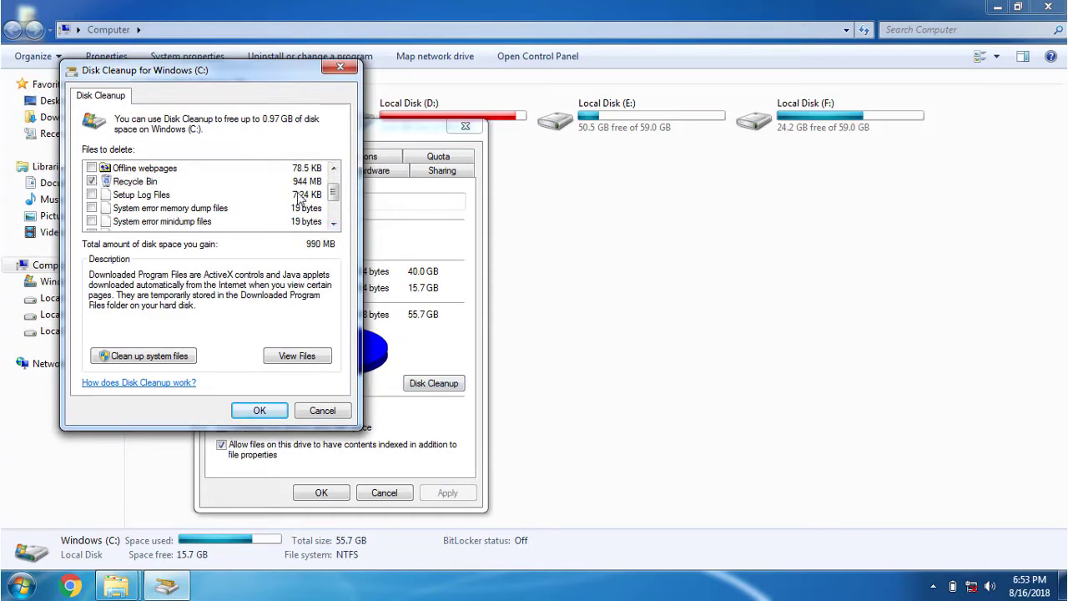
{"action": "left_click", "coordinate": [306, 184]}
{"action": "scroll", "coordinate": [248, 310], "scroll_direction": "down", "scroll_amount": 2}
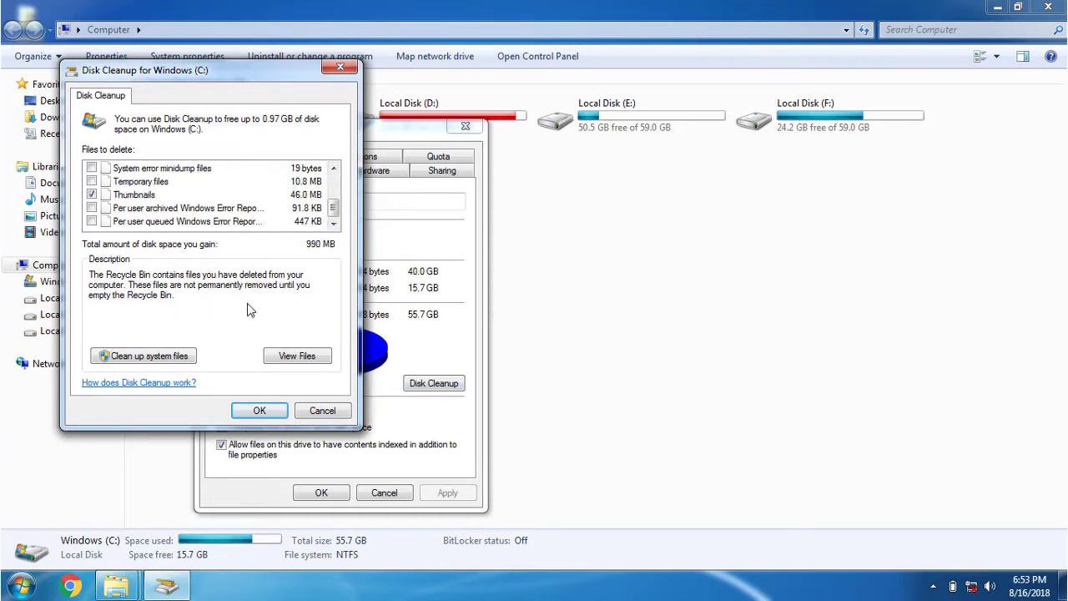
Rescan Windows (C:) with system files included and permanently delete the preselected cleanup files.
{"action": "left_click", "coordinate": [146, 355]}
{"action": "left_click", "coordinate": [466, 127]}
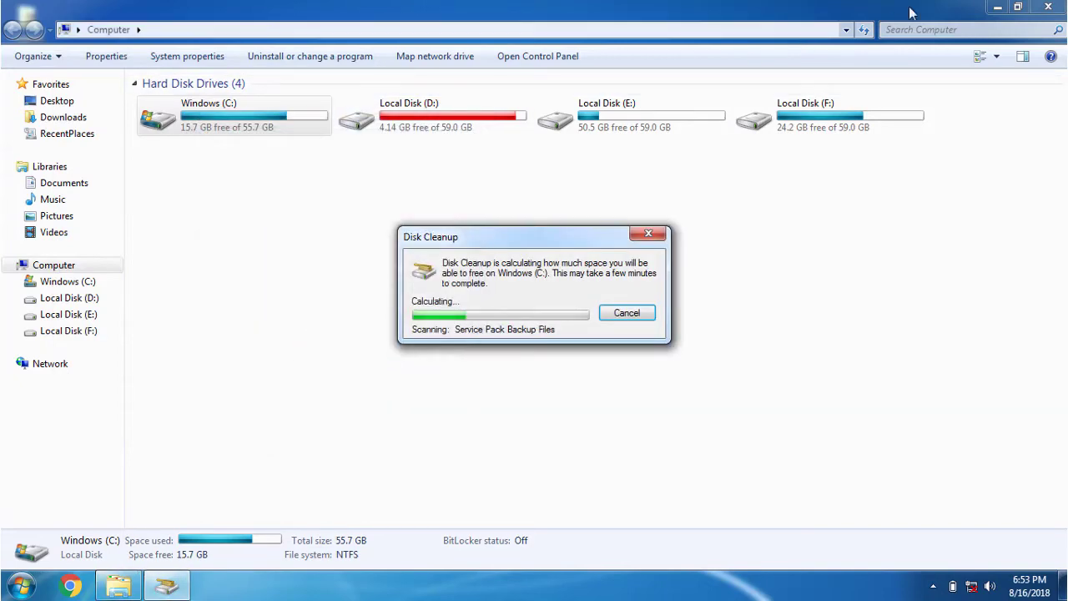
{"action": "left_click", "coordinate": [1059, 8]}
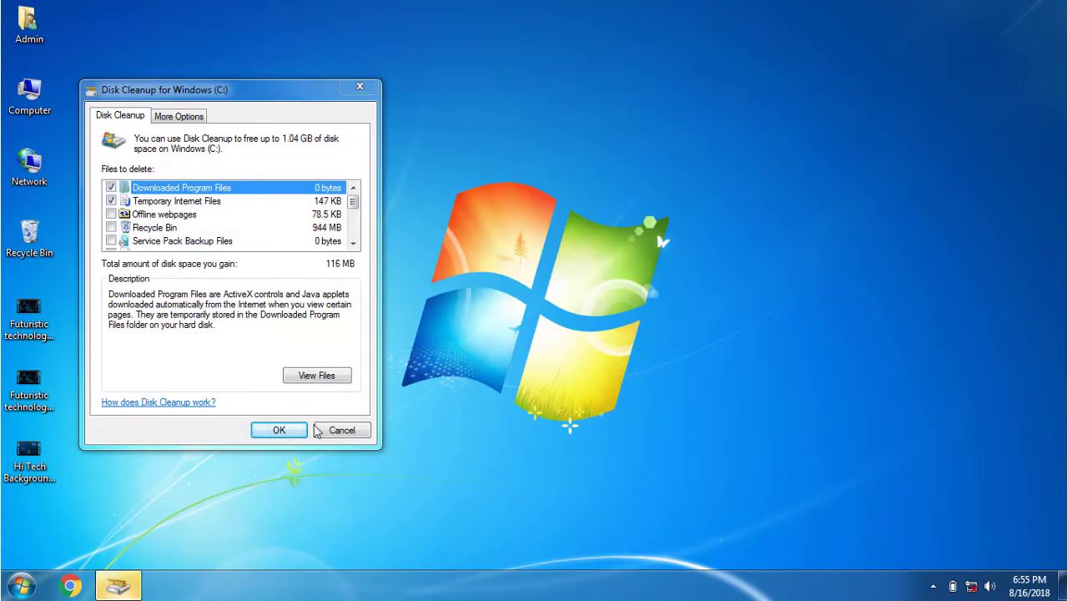
{"action": "left_click", "coordinate": [279, 429]}
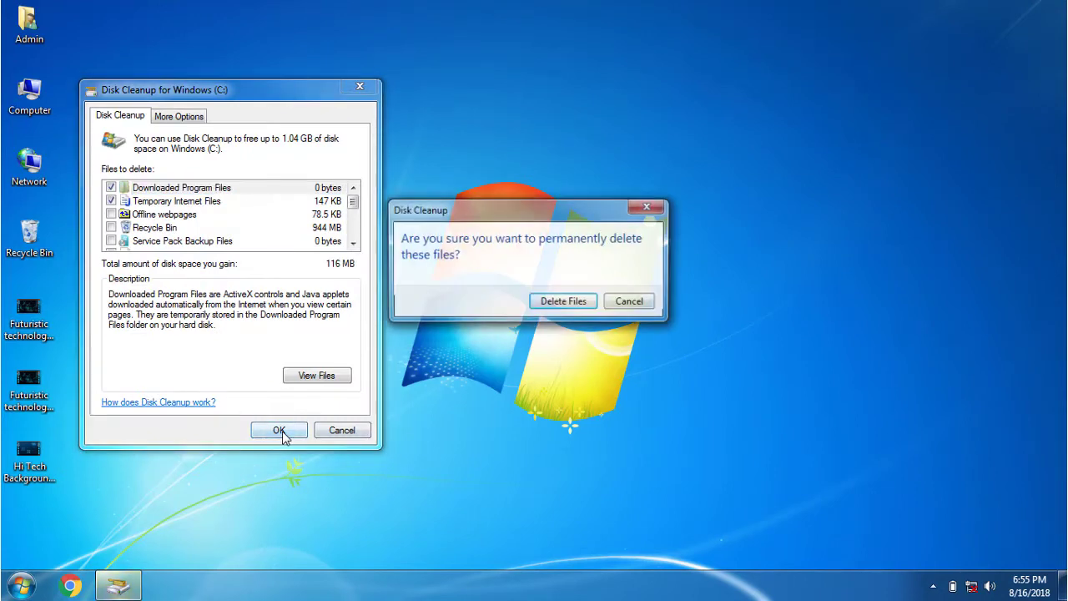
{"action": "left_click", "coordinate": [564, 302]}
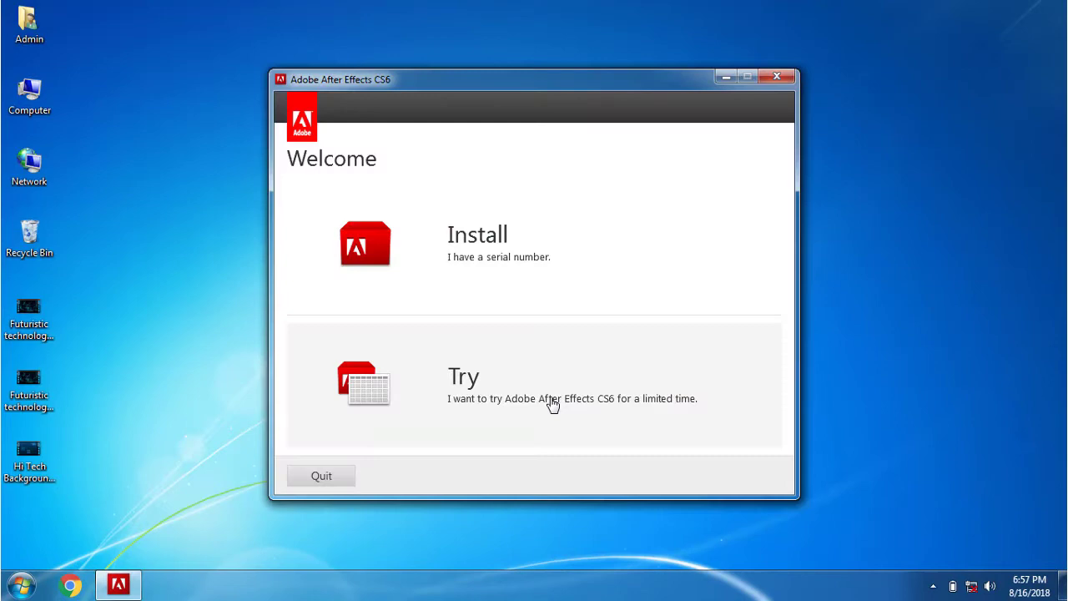
Choose the trial installation of Adobe After Effects CS6 and accept the software license agreement.
{"action": "left_click", "coordinate": [553, 403]}
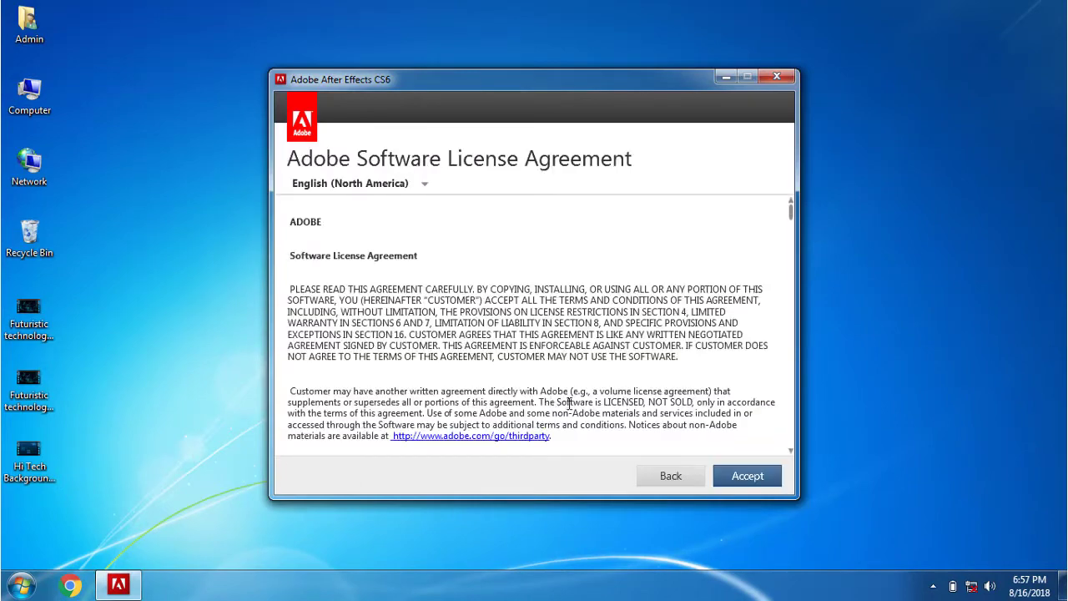
{"action": "left_click", "coordinate": [730, 482]}
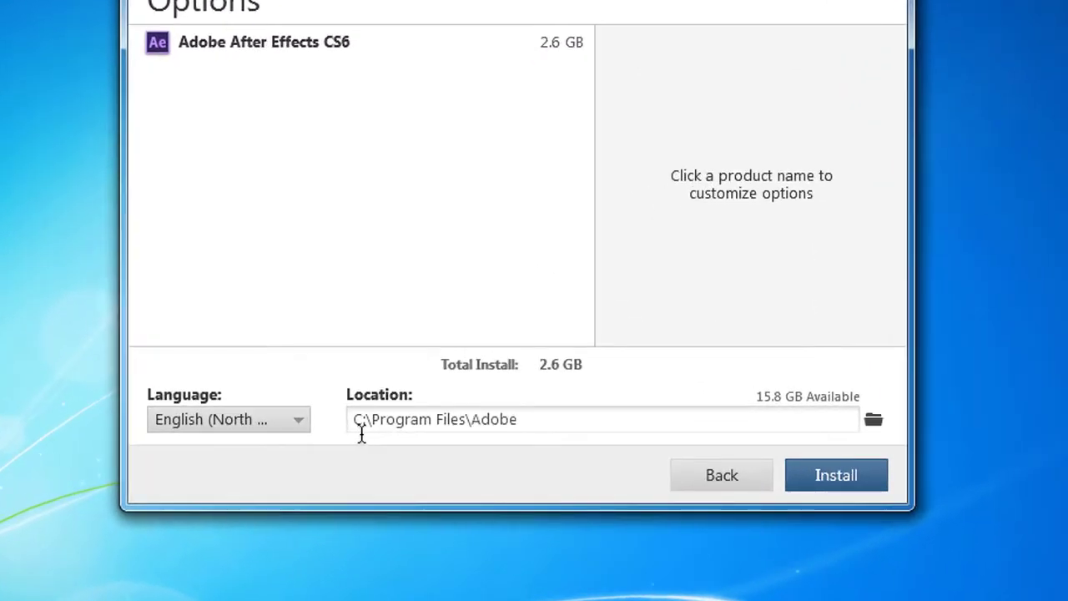
Browse for a different After Effects installation location, collapse Windows (C:) and select and expand Local Disk (D:).
{"action": "left_click", "coordinate": [873, 420]}
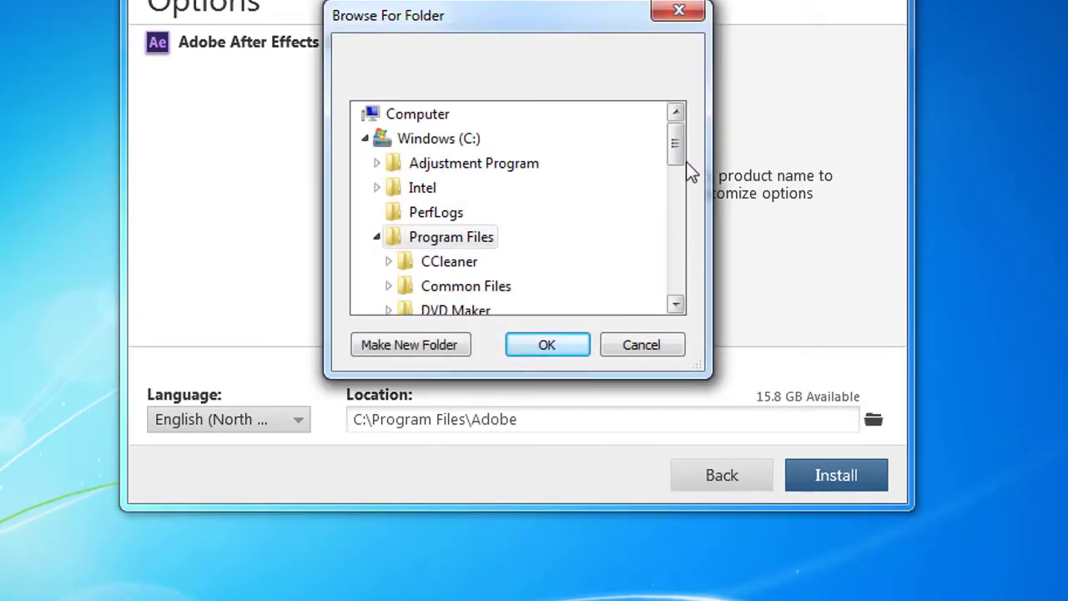
{"action": "mouse_move", "coordinate": [674, 163]}
{"action": "left_mouse_down"}
{"action": "mouse_move", "coordinate": [670, 255]}
{"action": "mouse_move", "coordinate": [668, 176]}
{"action": "left_mouse_up"}
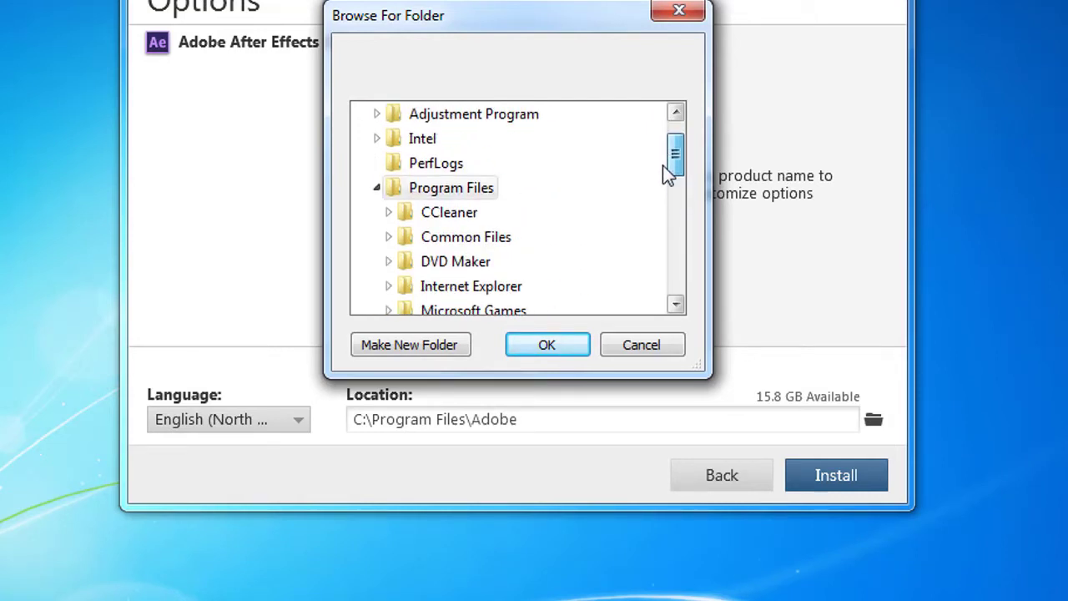
{"action": "scroll", "coordinate": [634, 173], "scroll_direction": "up", "scroll_amount": 1}
{"action": "left_click", "coordinate": [367, 139]}
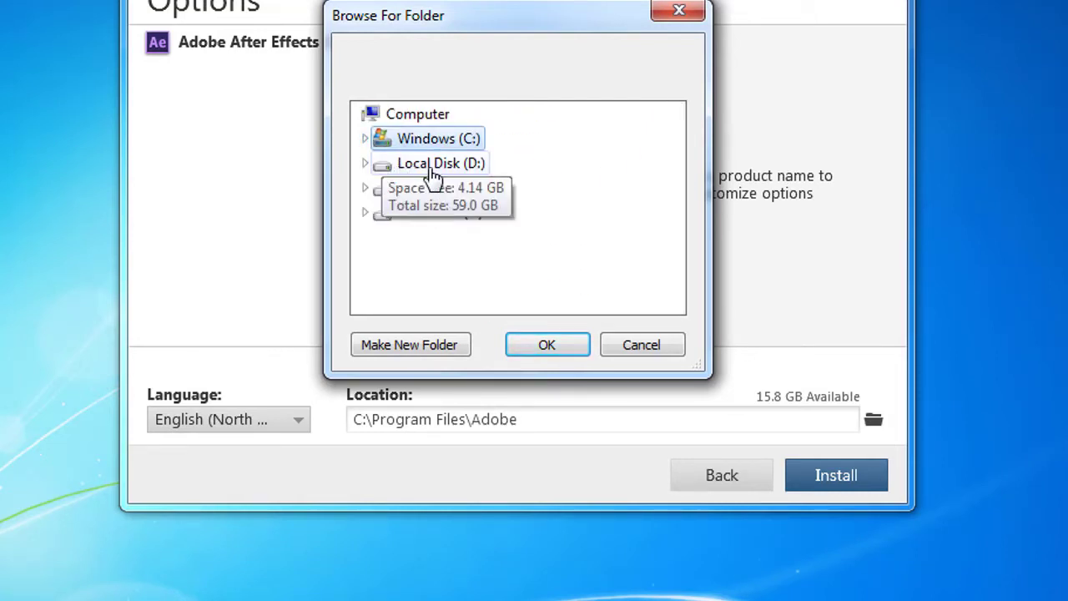
{"action": "left_click", "coordinate": [432, 168]}
{"action": "left_click", "coordinate": [367, 164]}
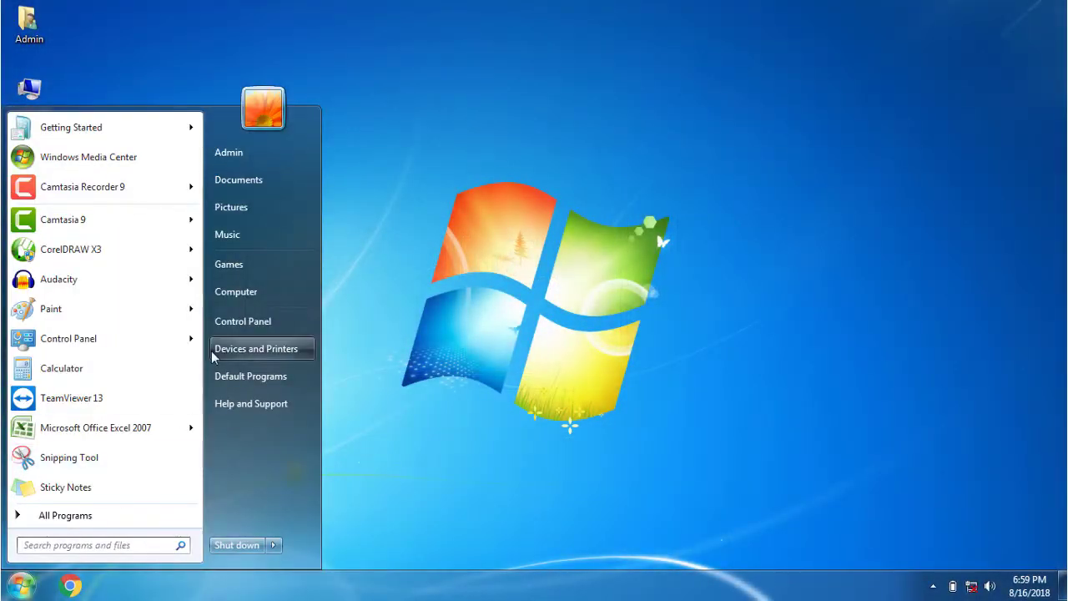
Open the Windows Update settings in Control Panel that determine how updates are installed.
{"action": "left_click", "coordinate": [230, 323]}
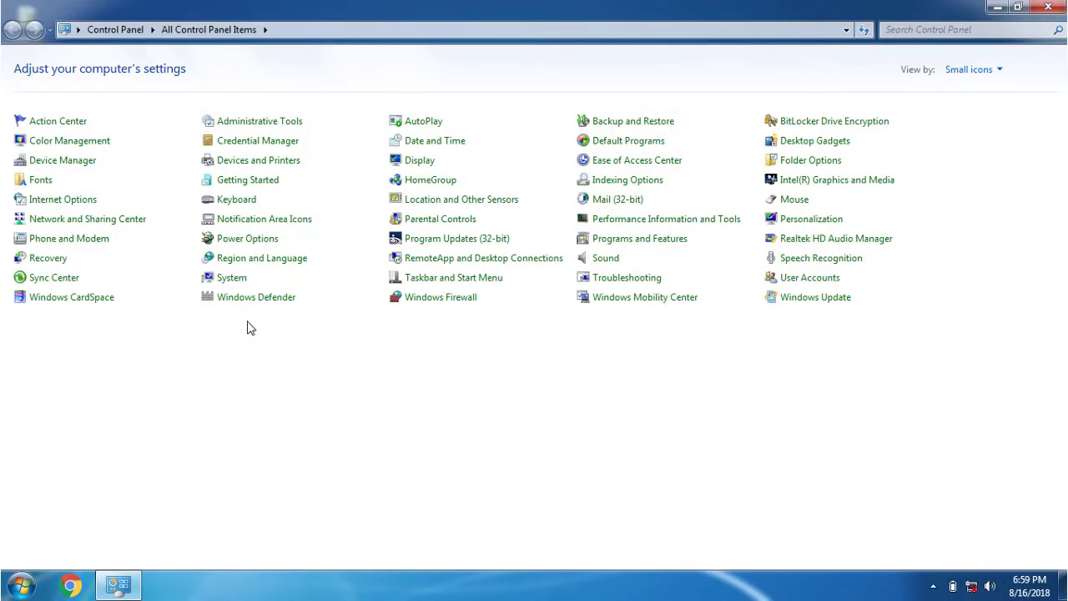
{"action": "left_click", "coordinate": [816, 298]}
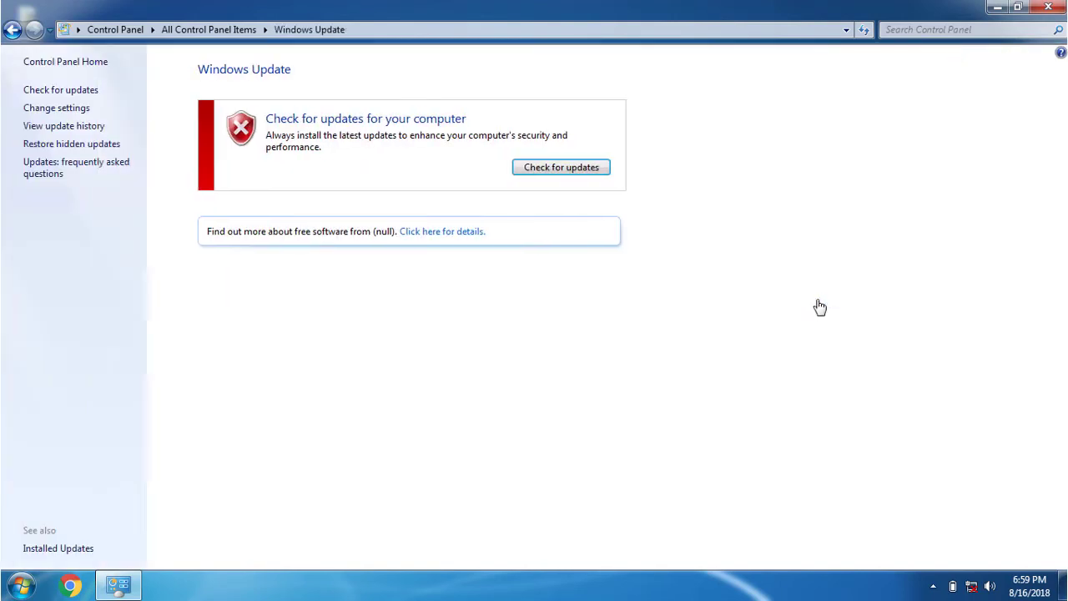
{"action": "left_click", "coordinate": [66, 113]}
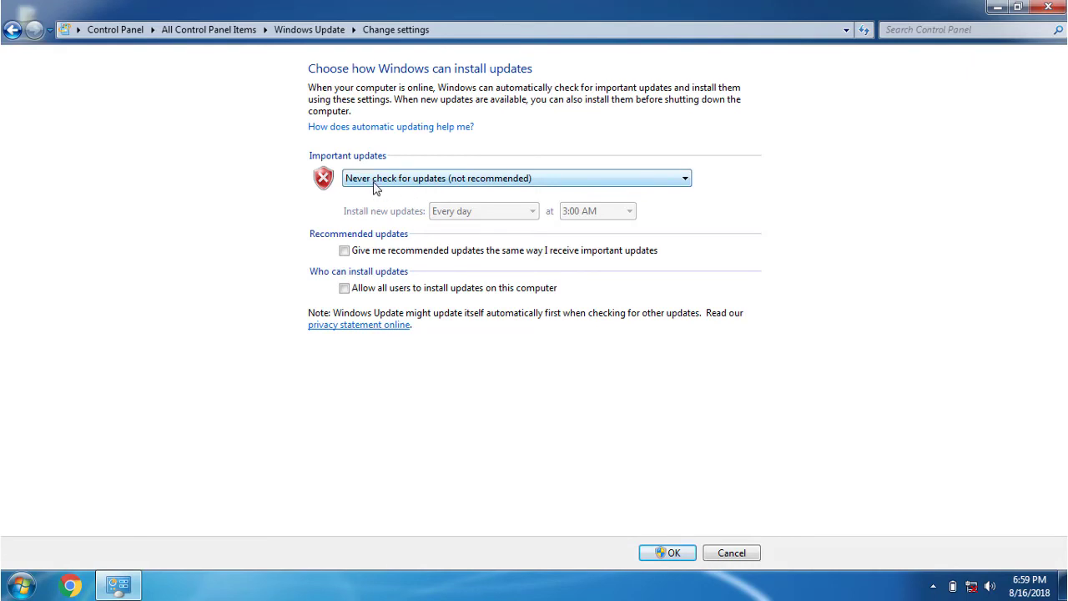